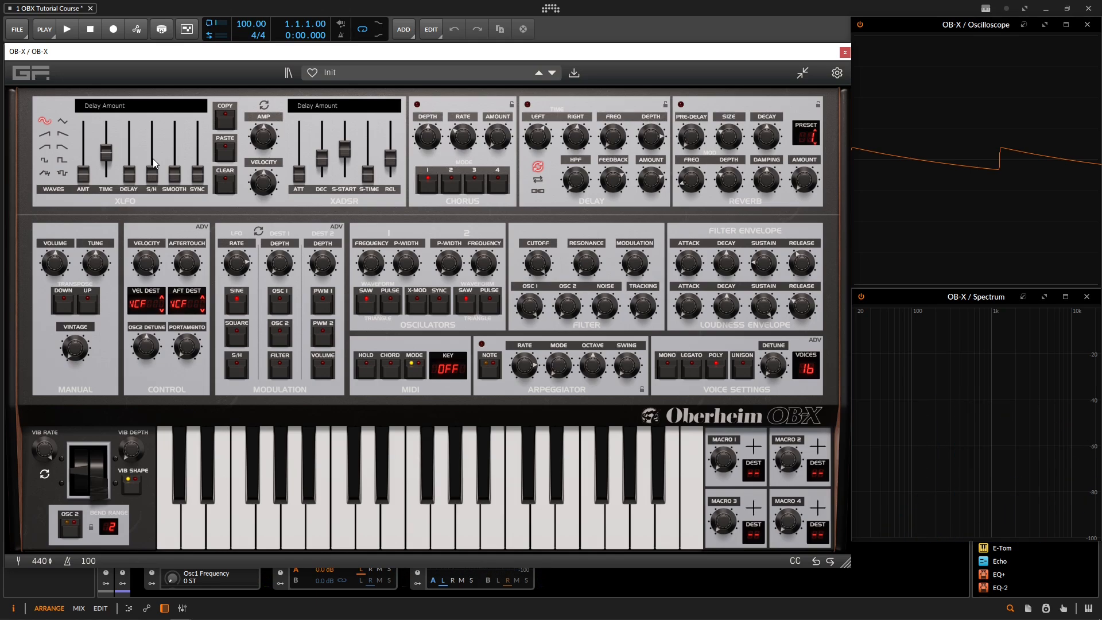
Set the velocity destination to GAIN and its velocity amount to about 57.69%
left_click(145, 302)
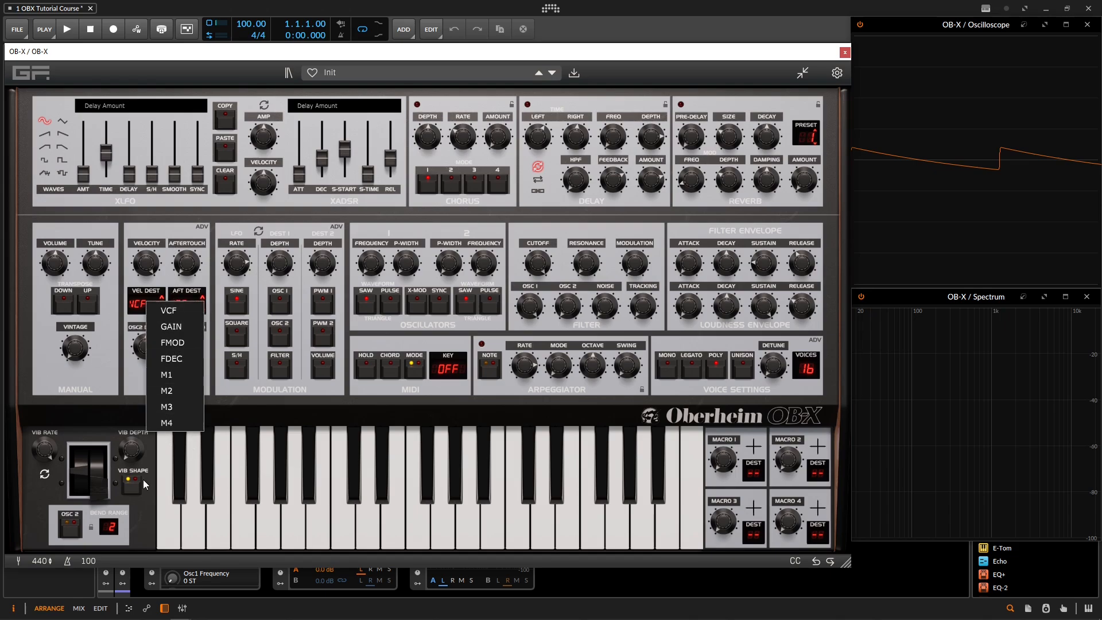
left_click(183, 326)
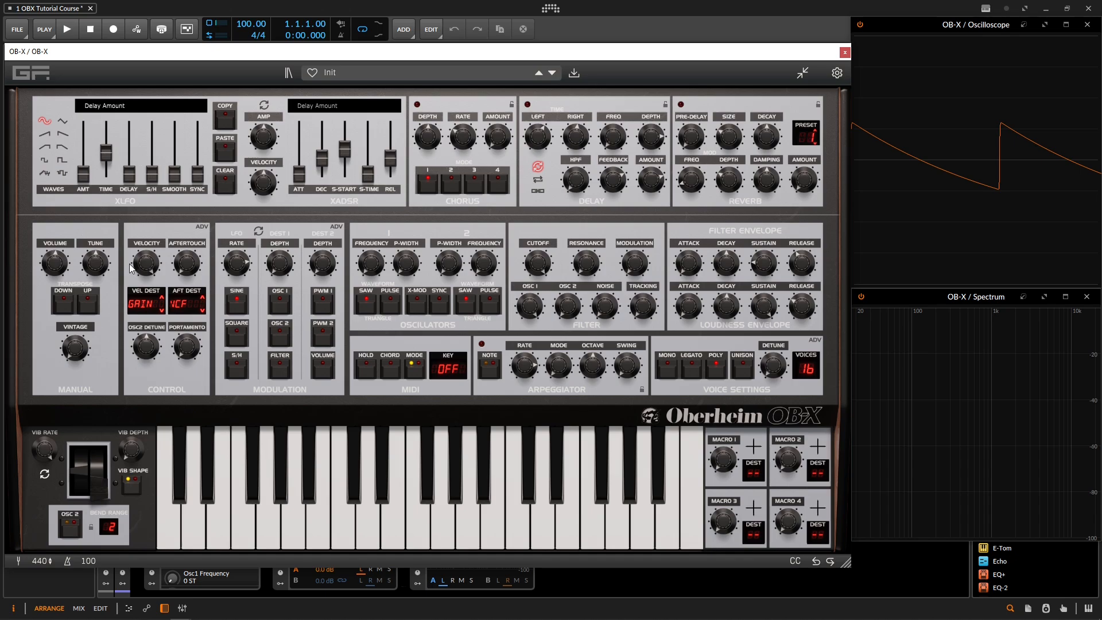
left_click_drag(151, 265, 153, 298)
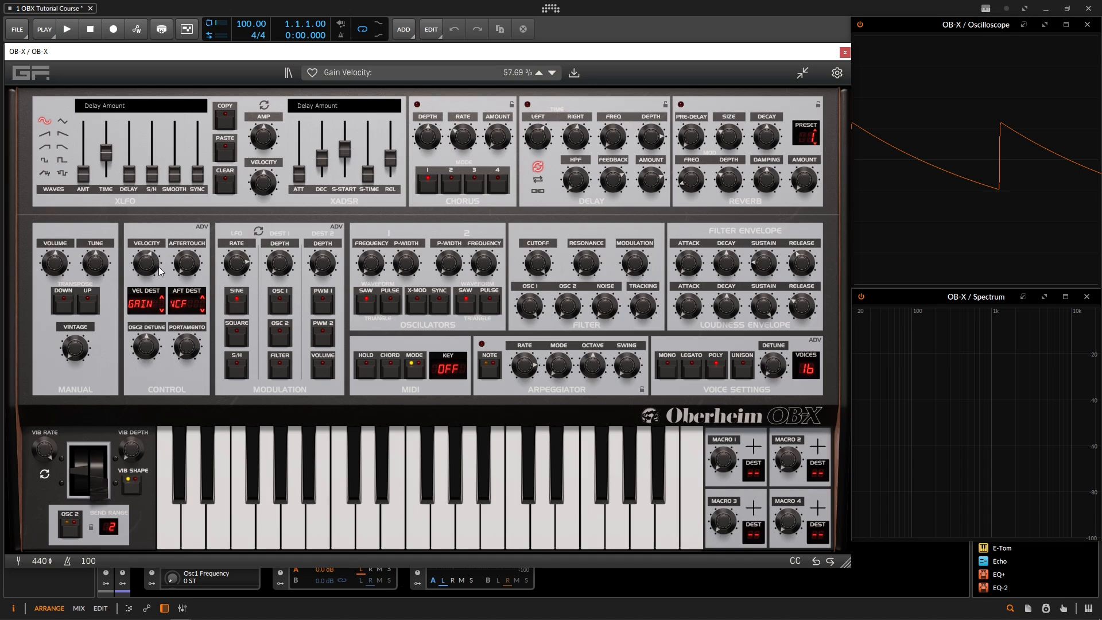
Set the velocity destination to VCF and its velocity amount to about 39.36%
left_click(147, 305)
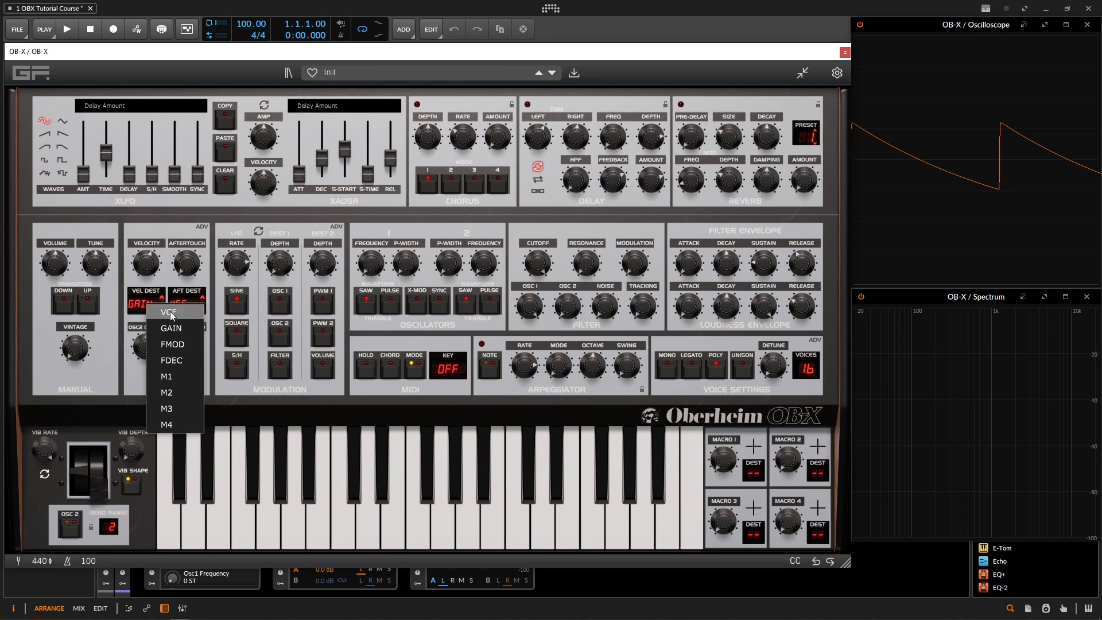
left_click(170, 312)
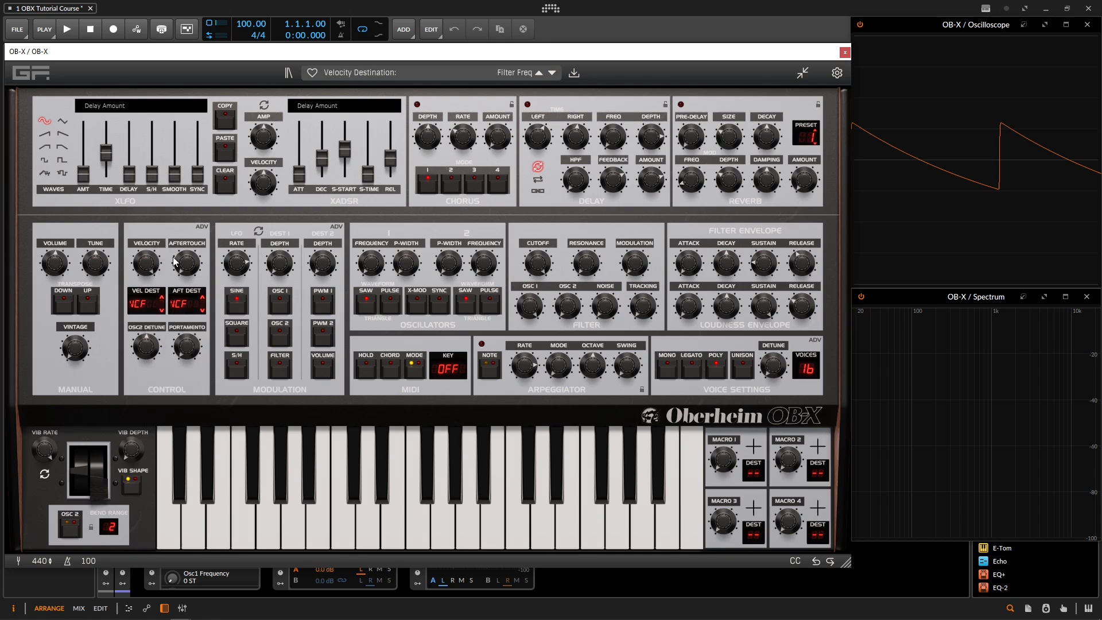
left_click(155, 303)
left_click(229, 404)
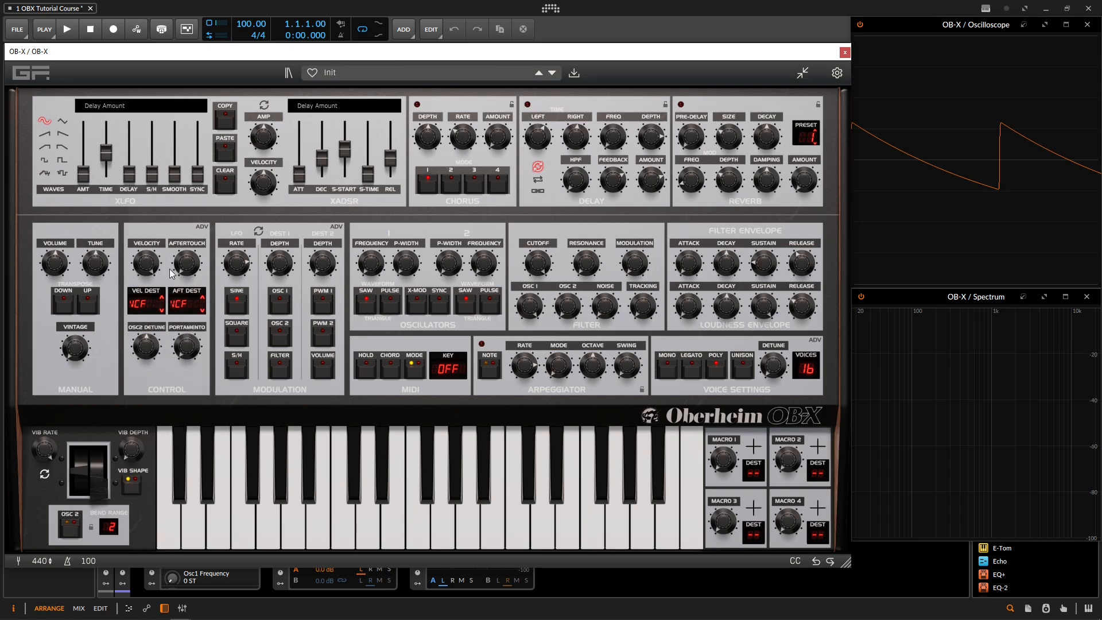
left_click_drag(149, 261, 152, 317)
Switch the velocity destination back to GAIN and look through the other available velocity destinations
left_click(150, 301)
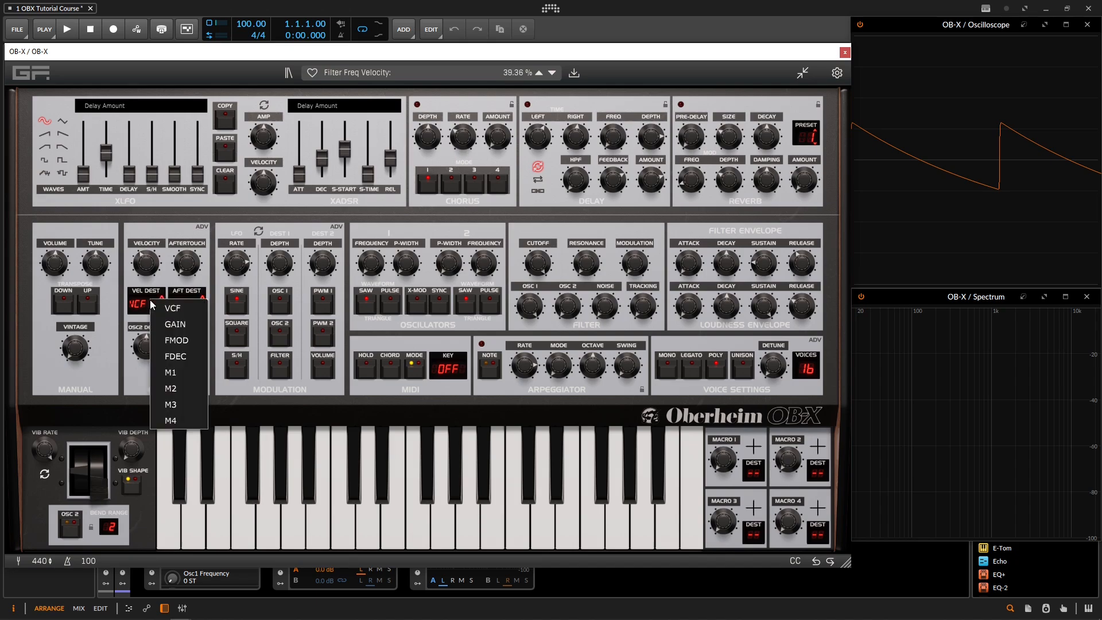
left_click(166, 319)
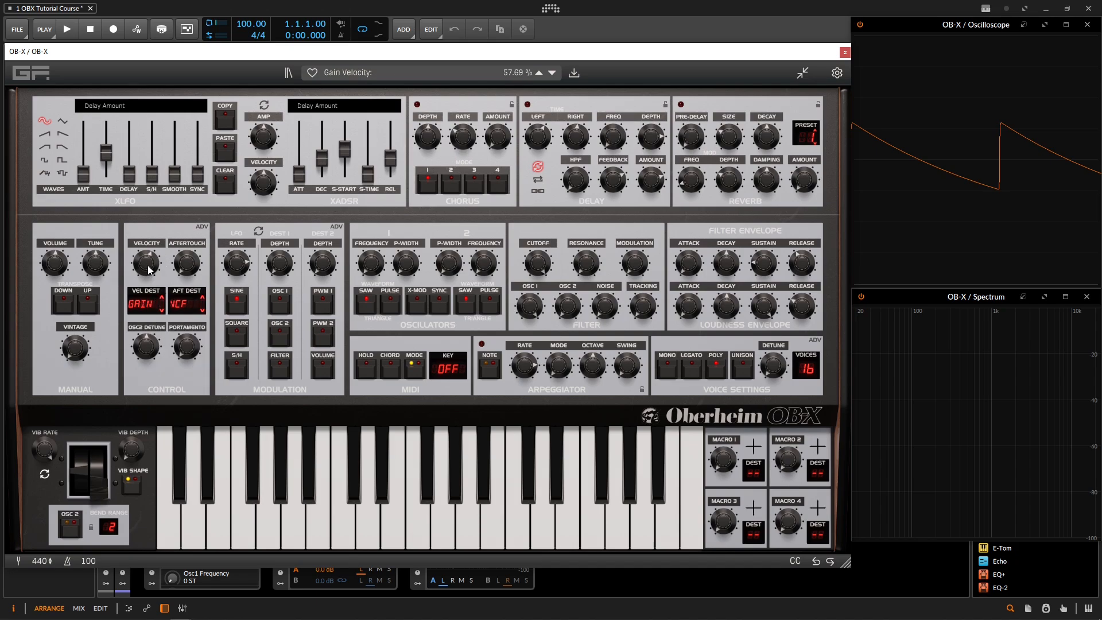
left_click(147, 314)
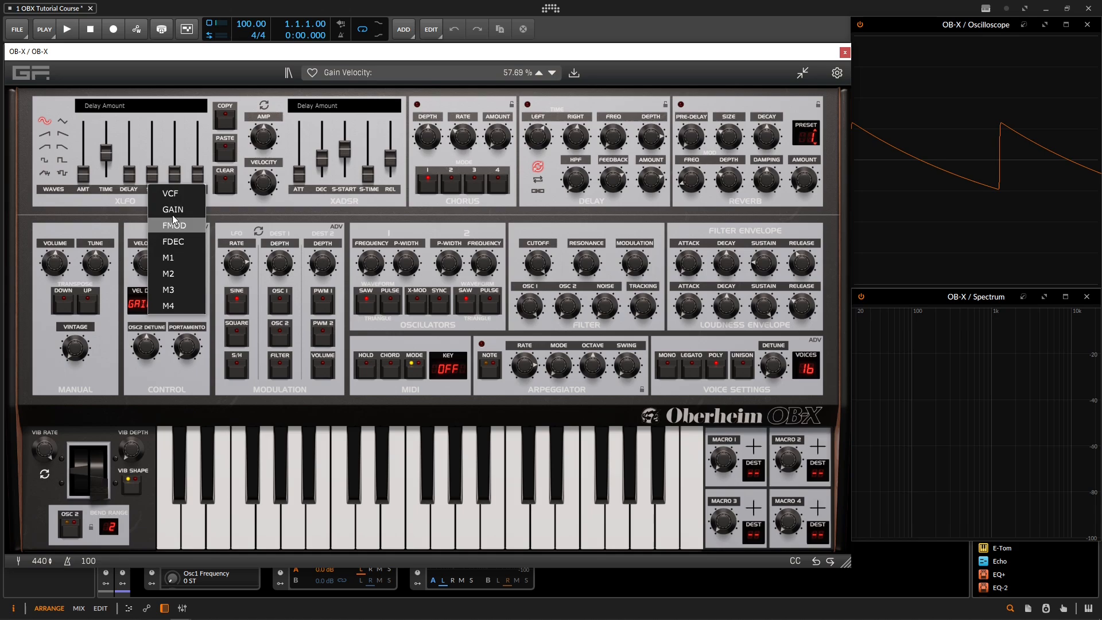
left_click(194, 399)
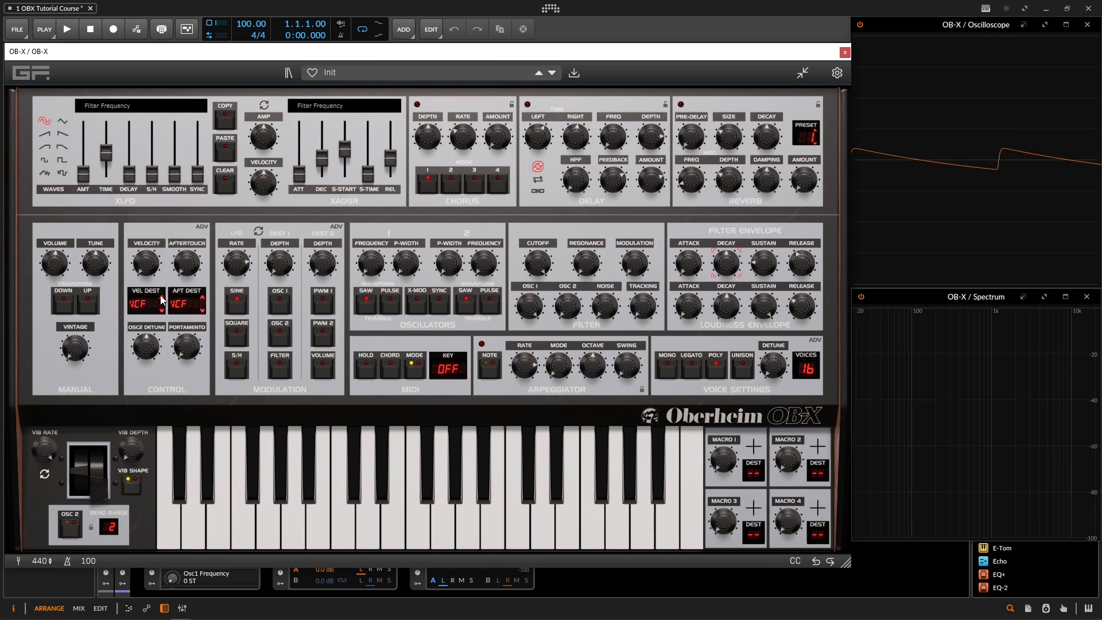
Route velocity to filter decay (FDEC), and shape the filter with lower cutoff, higher modulation, about 65% resonance and slightly shorter envelope decay
left_click(147, 302)
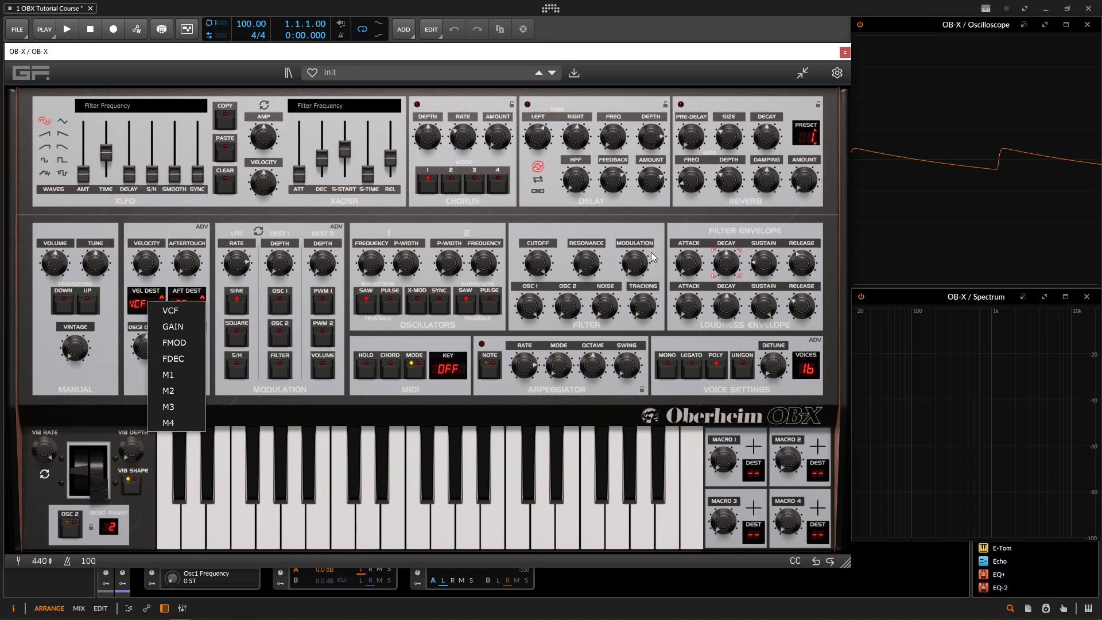
left_click(183, 359)
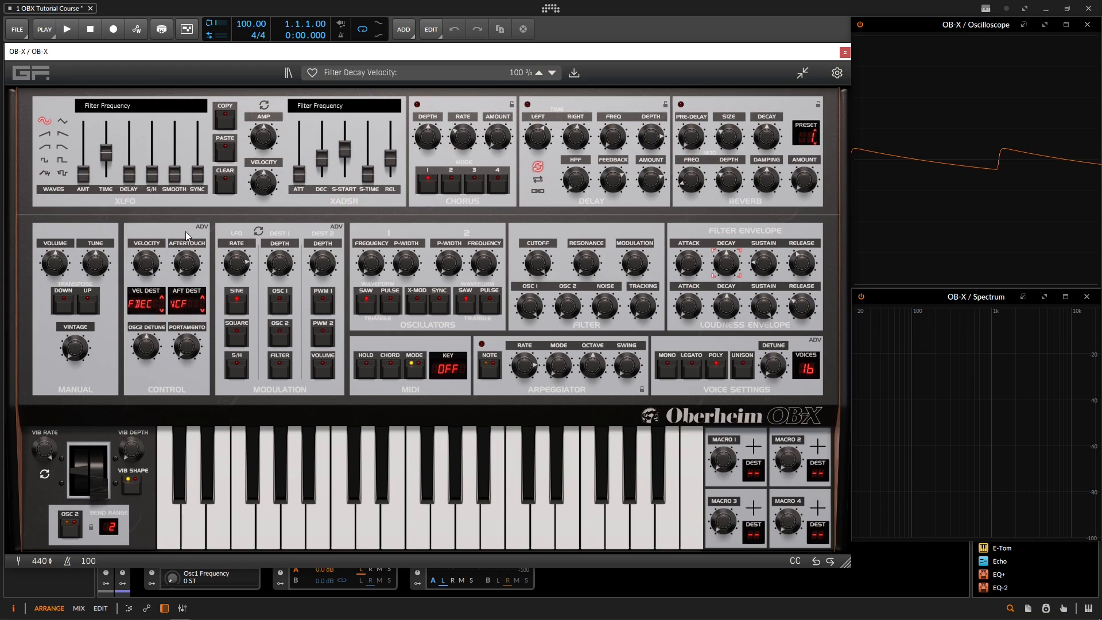
left_click_drag(542, 262, 537, 325)
left_click_drag(640, 274, 633, 198)
left_click_drag(589, 271, 596, 212)
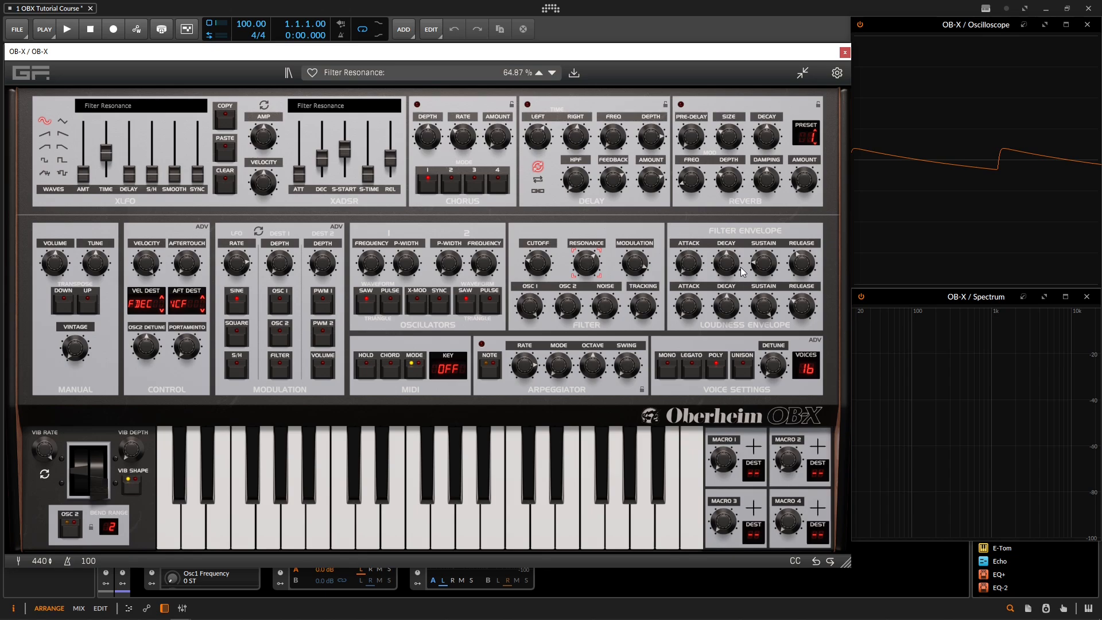
left_click_drag(726, 265, 726, 277)
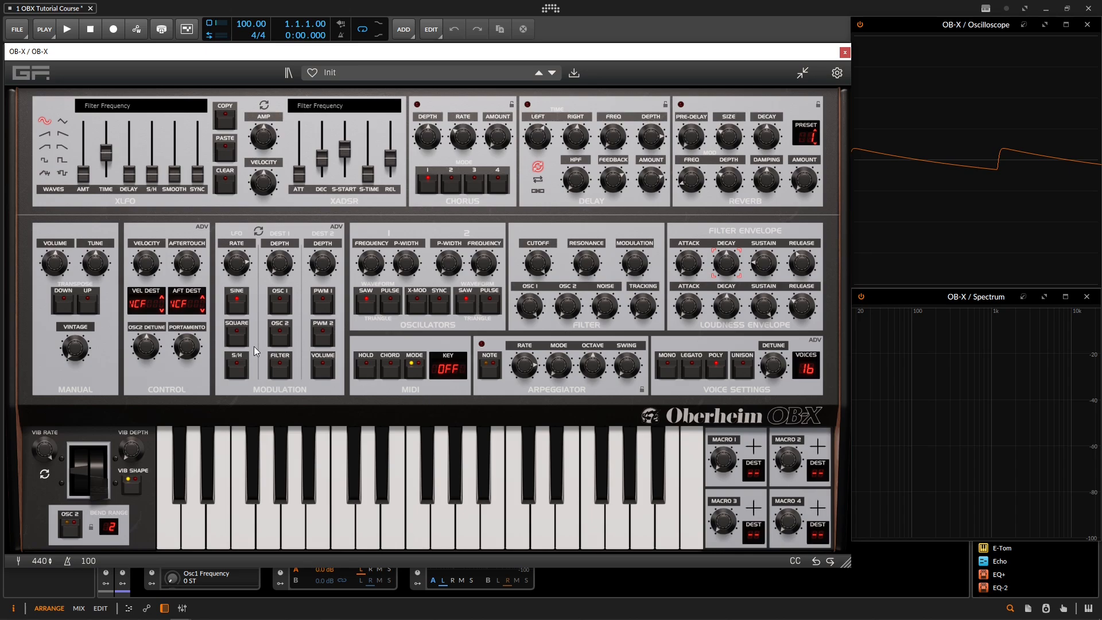
Route velocity to Macro 1 (M1) at 0% and assign Macro 1 to oscillator 1's frequency
left_click(142, 302)
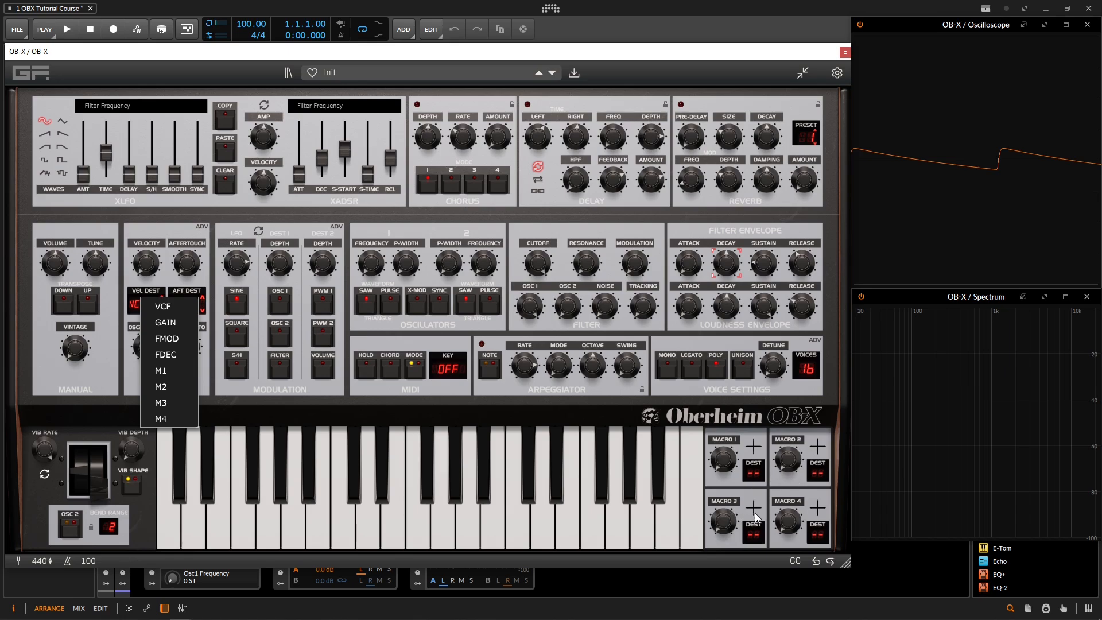
left_click(170, 370)
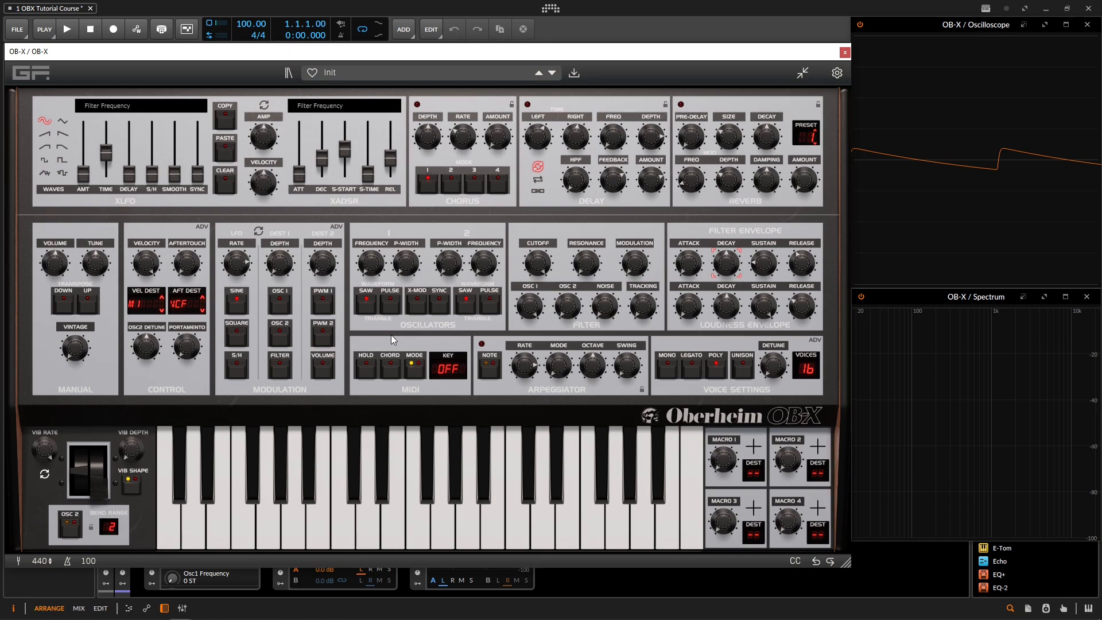
mouse_move(144, 266)
left_click_drag(728, 428, 376, 220)
left_click_drag(145, 262, 151, 368)
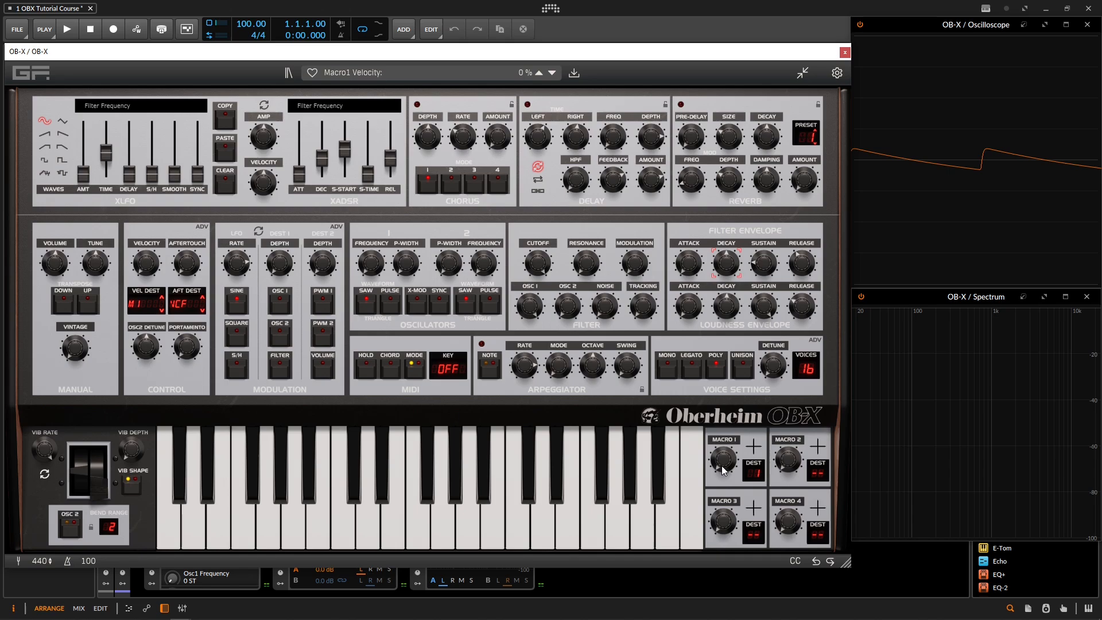
Sweep Macro 1 down to 0%, up to 100% and back down to test its effect on the oscillator pitch
left_click_drag(724, 470, 732, 559)
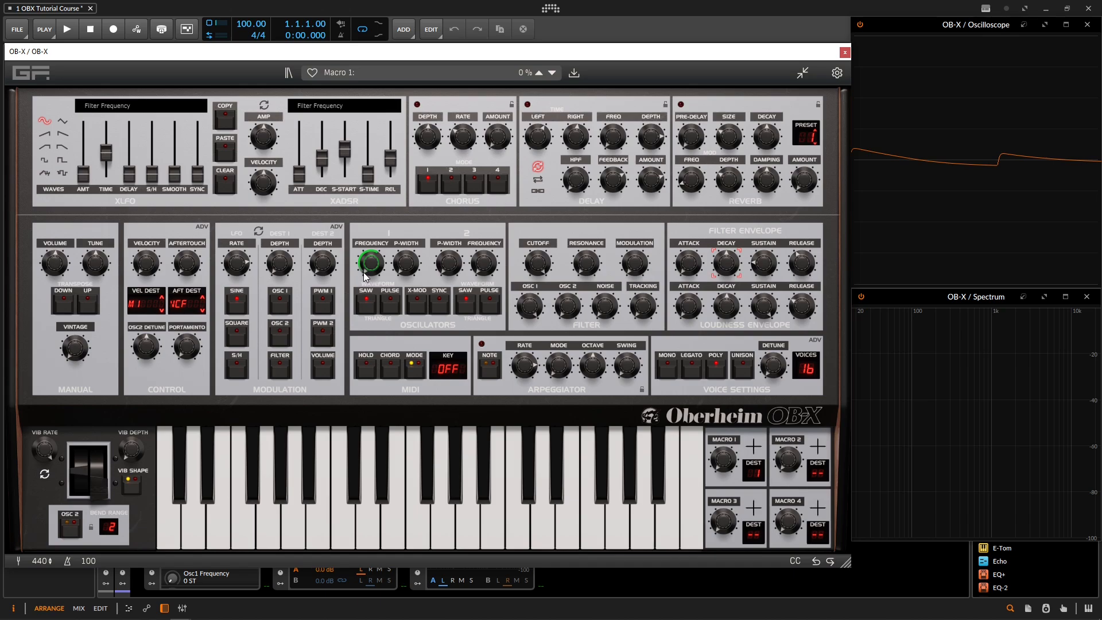
left_click_drag(720, 468, 709, 362)
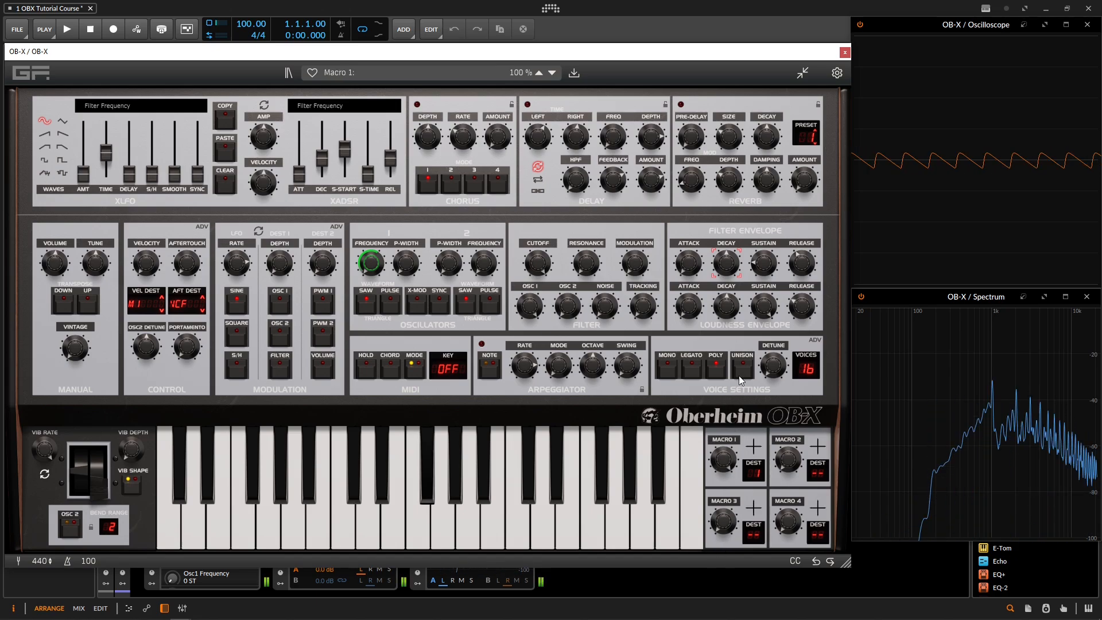
left_click_drag(732, 380, 674, 584)
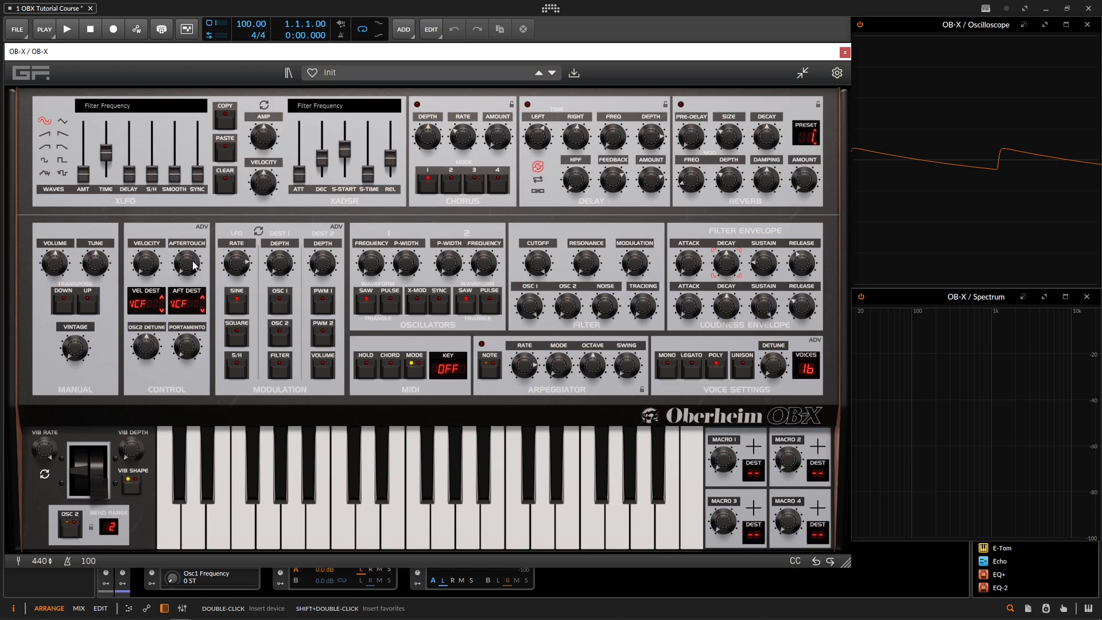
Review the aftertouch destinations and route aftertouch to Macro 1 (M1) with an amount of about 48.65%
left_click(184, 303)
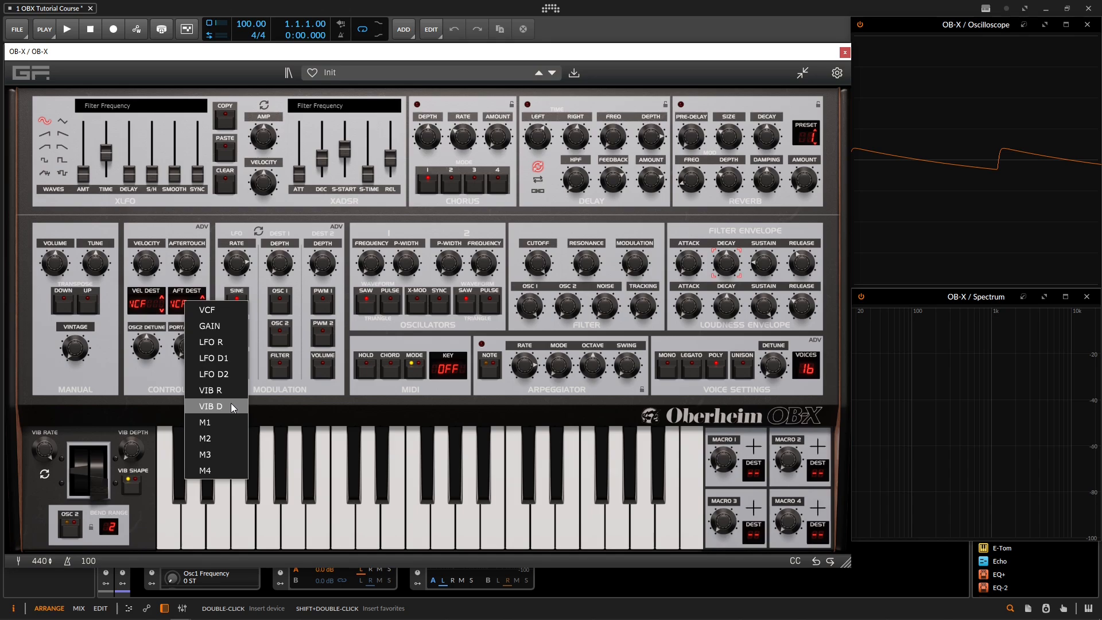
left_click(369, 56)
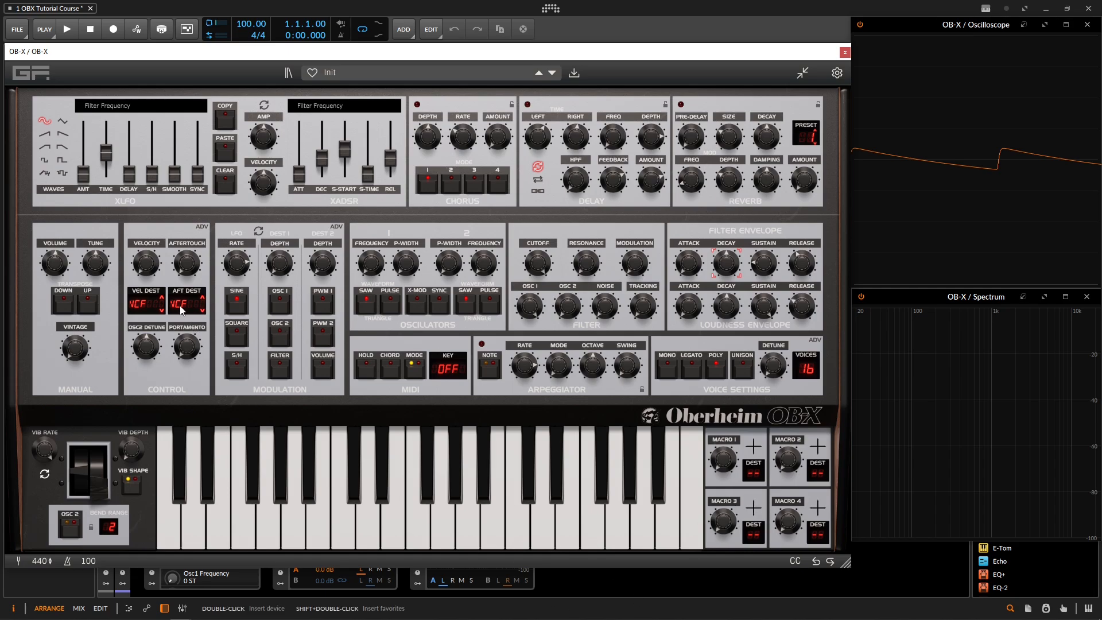
left_click_drag(188, 266, 192, 226)
left_click(185, 307)
left_click(201, 412)
left_click(190, 311)
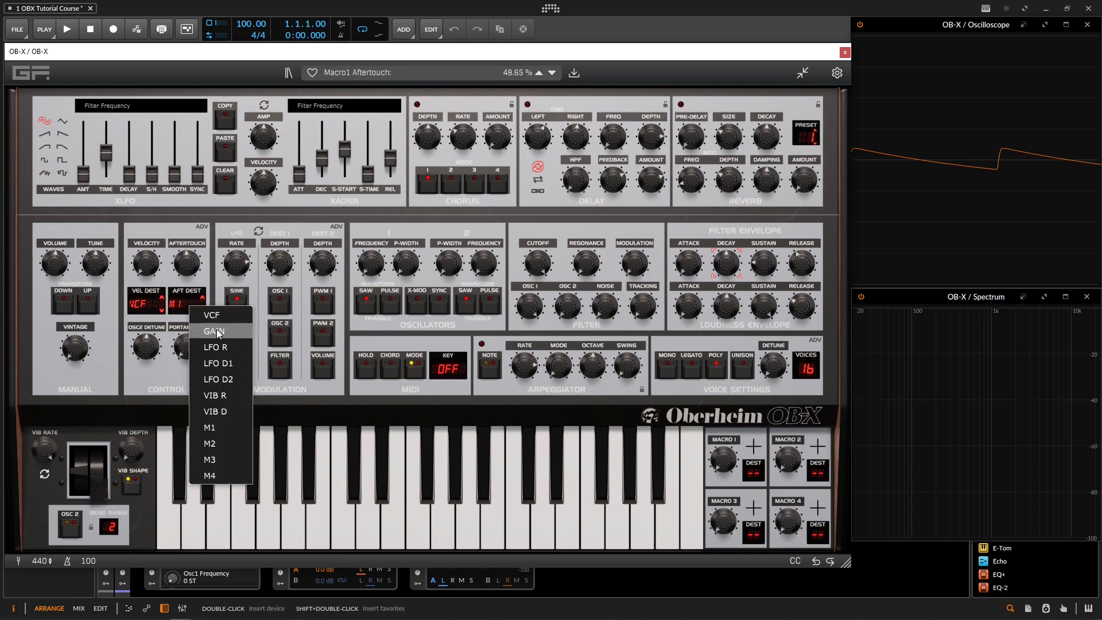
left_click(293, 405)
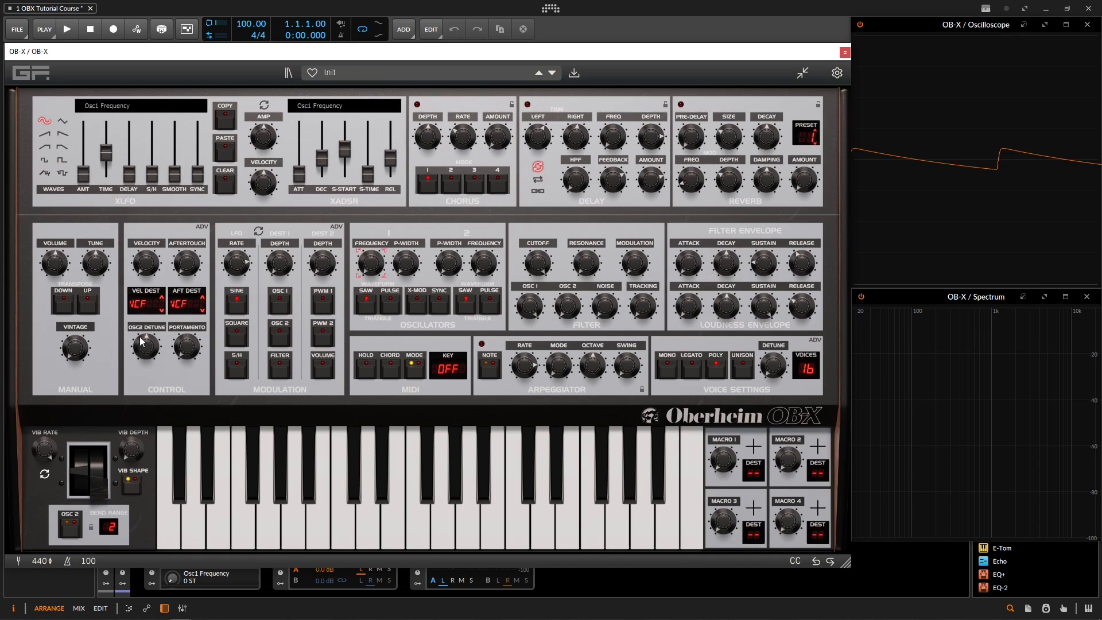
Bring oscillator 2's level to 0 dB and try a detune of about 0.02 ST, resetting the detune at the end
left_click(565, 303)
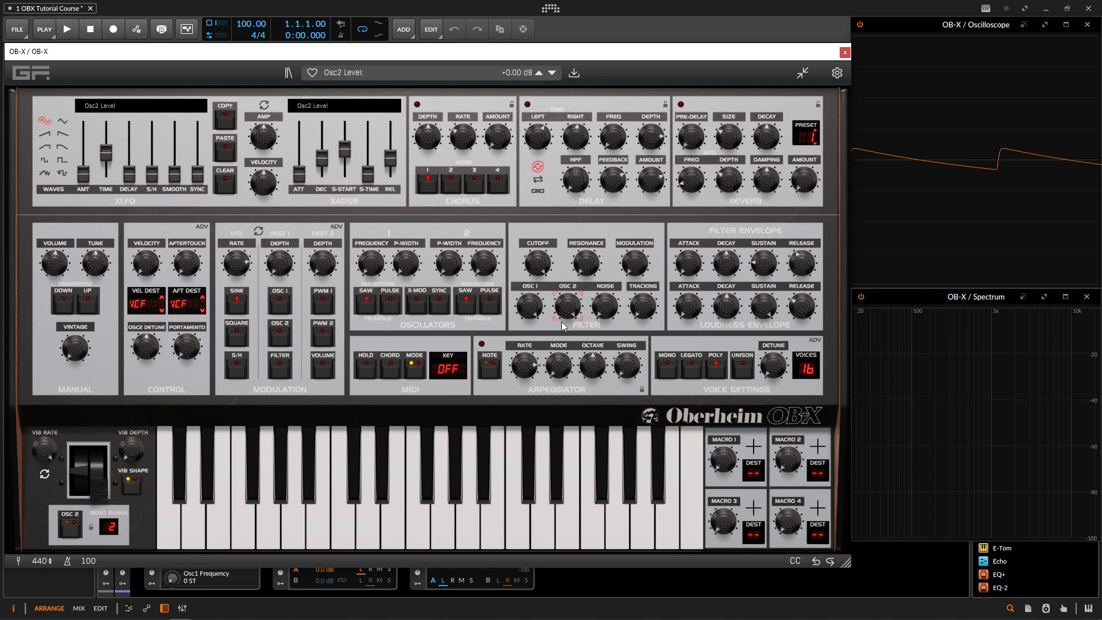
left_click(148, 348)
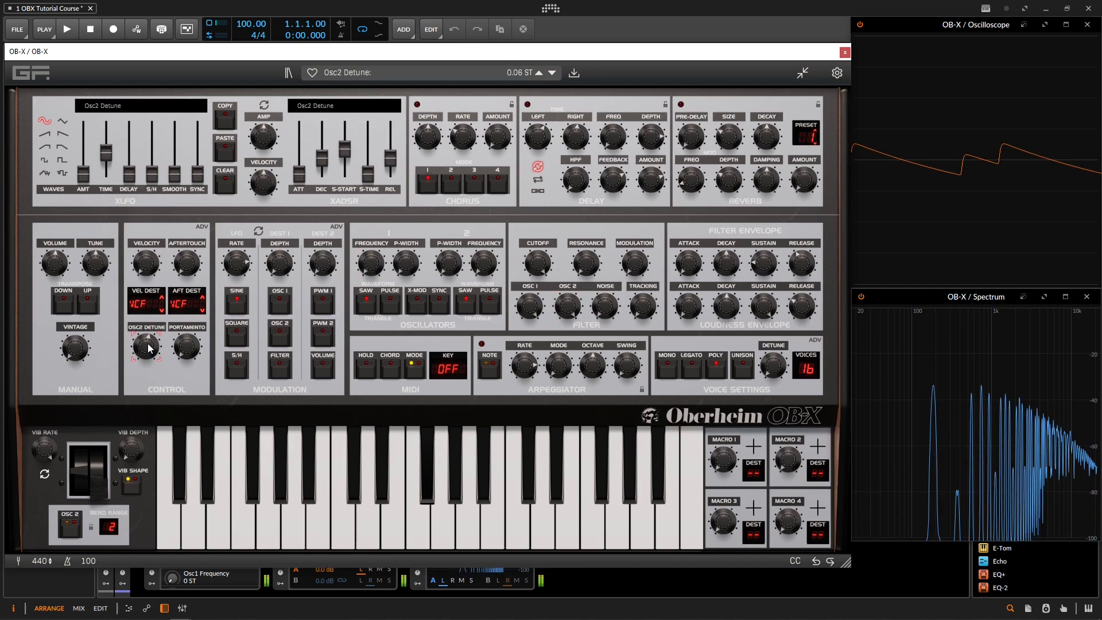
mouse_move(149, 348)
left_mouse_down()
mouse_move(149, 314)
mouse_move(159, 352)
left_mouse_up()
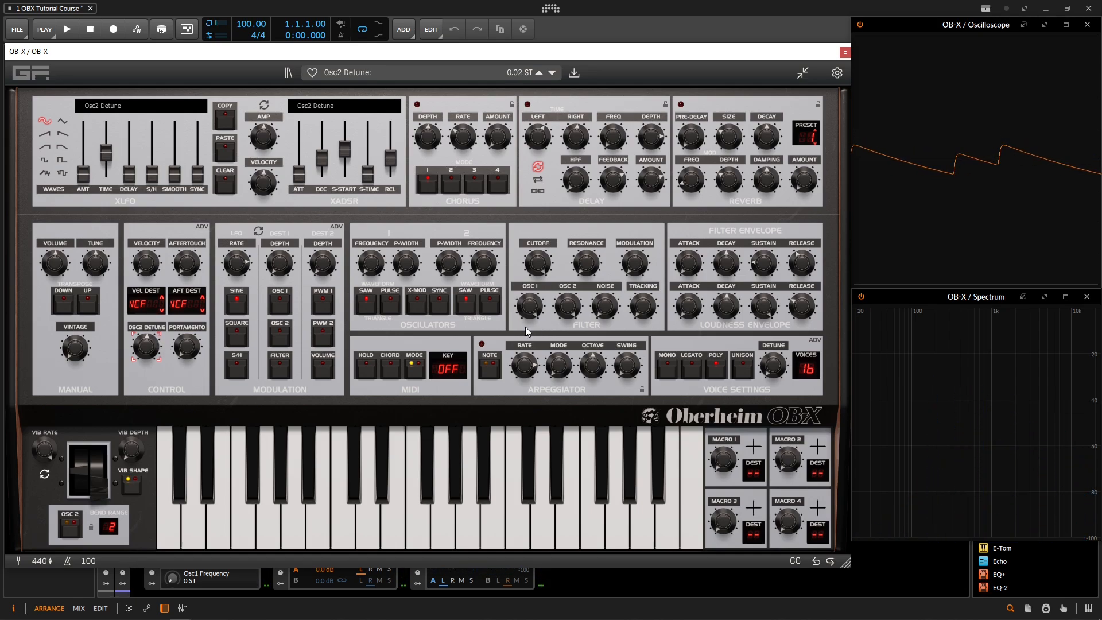
double_click(146, 367)
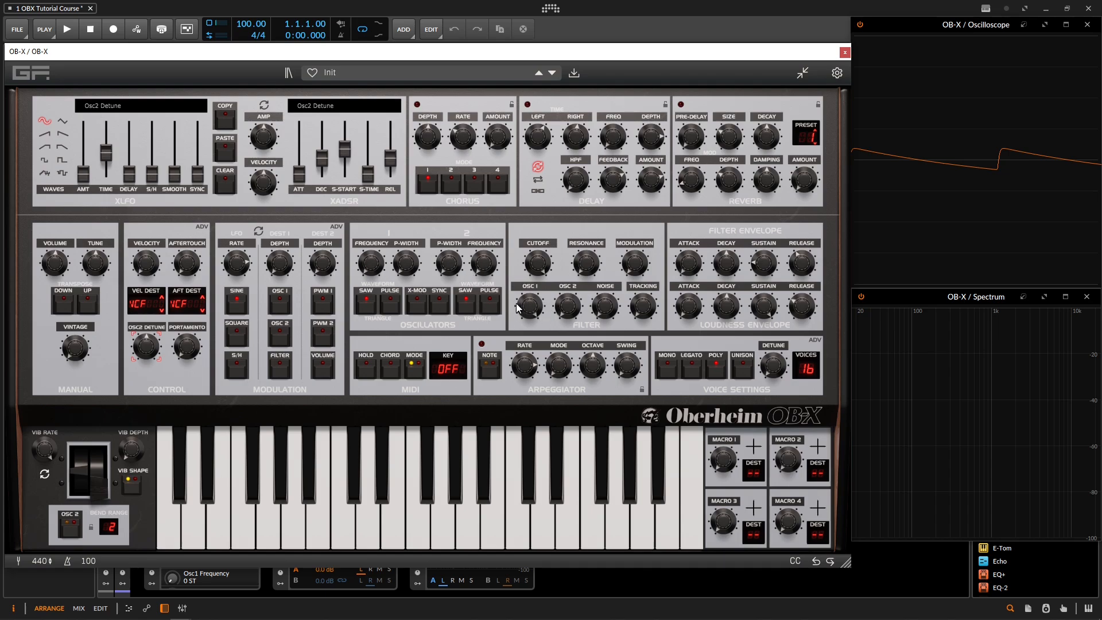
Adjust oscillator 1's frequency slightly
left_click(368, 265)
left_click_drag(373, 266, 371, 276)
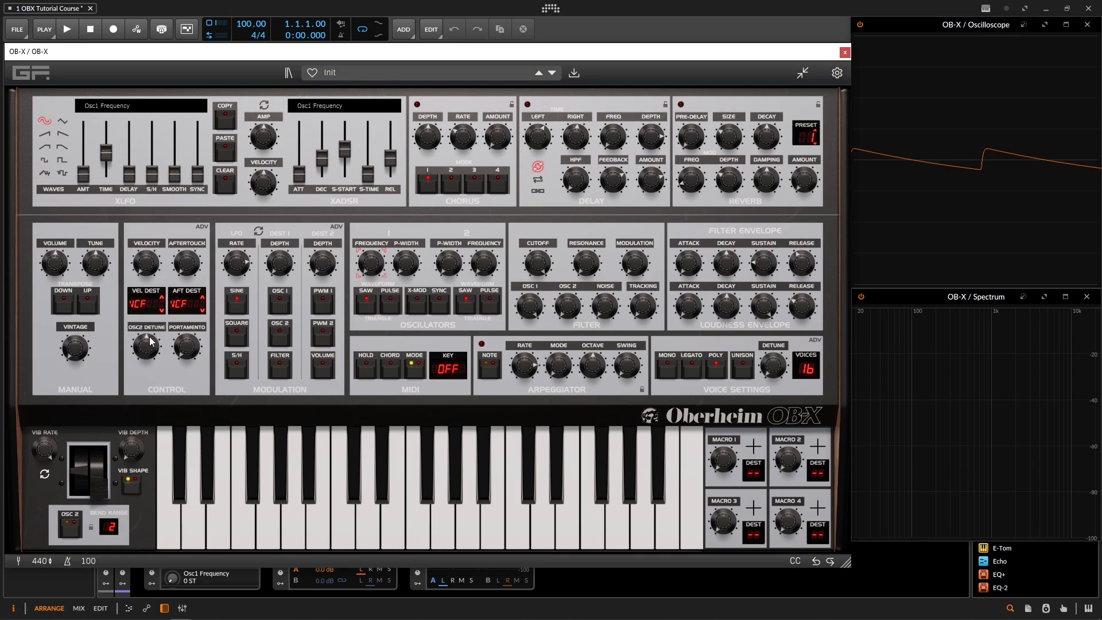
Set the portamento time to about 268 ms, raise it further, and try a lower voice count
left_click(195, 347)
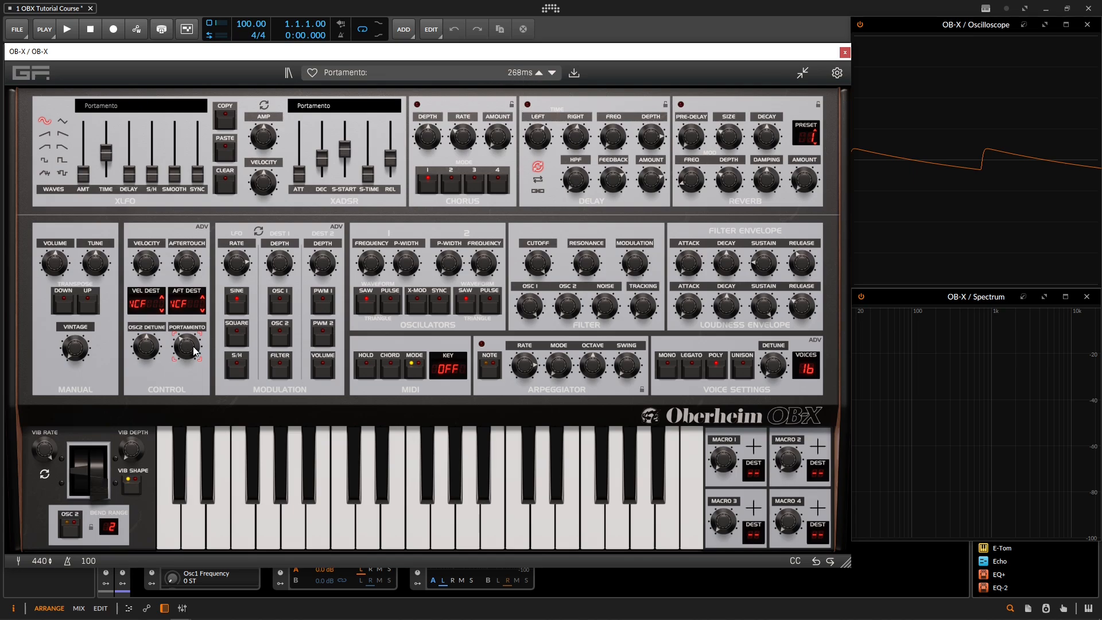
left_click_drag(195, 353, 194, 340)
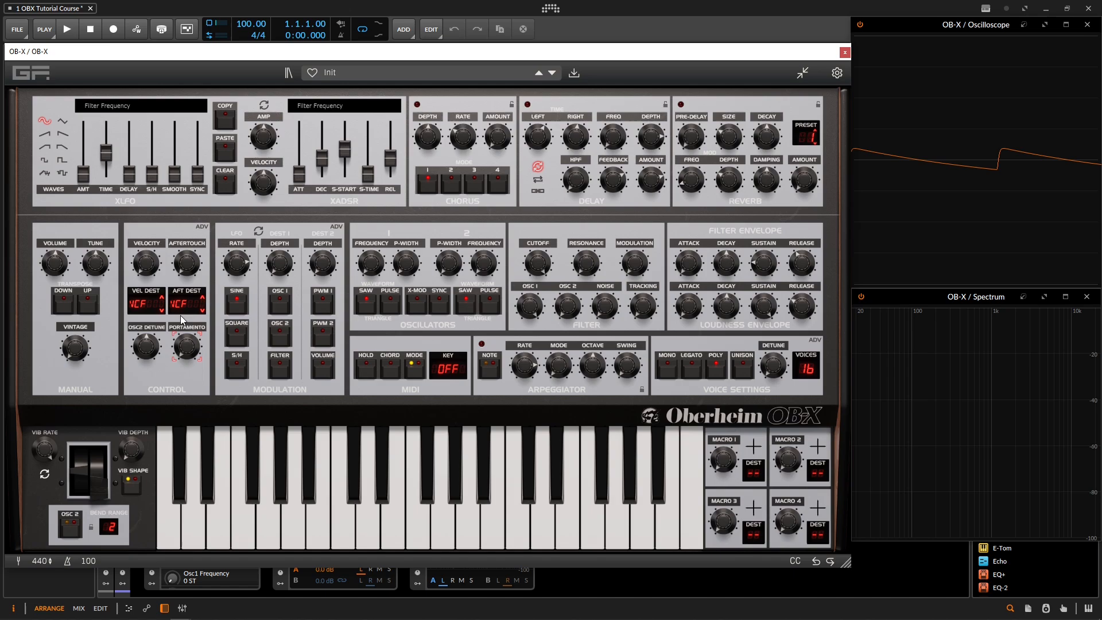
left_click_drag(189, 353, 188, 310)
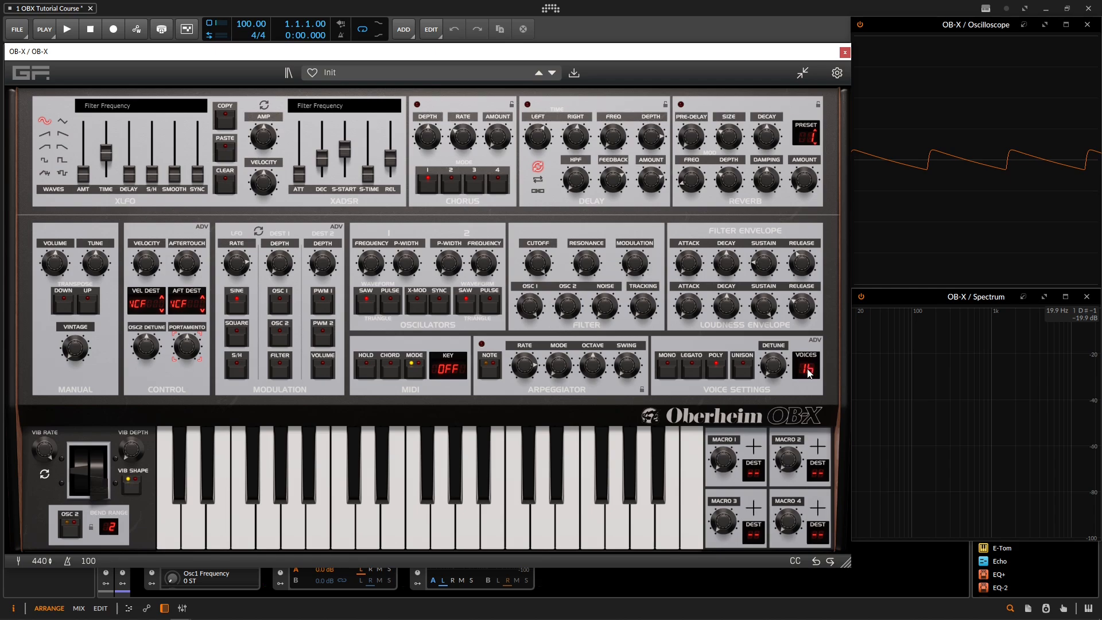
left_click_drag(809, 372, 811, 422)
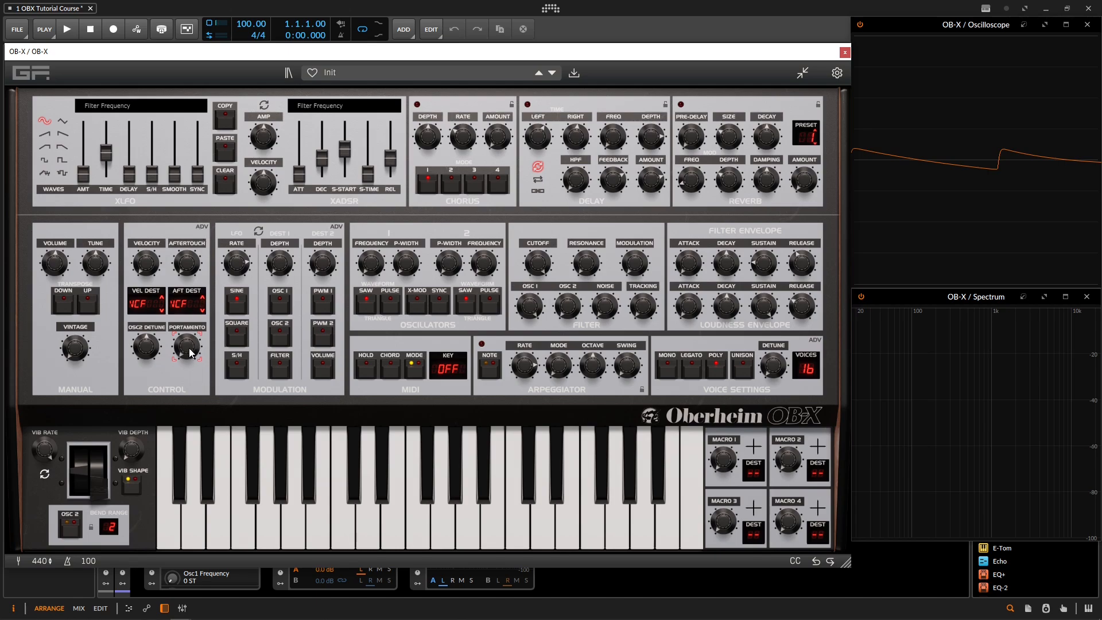
left_click_drag(189, 348, 185, 310)
Show the Control section's advanced settings, switch the voice mode to Mono and set the Portamento Mode to Both
left_click(202, 227)
left_click(185, 357)
left_click(668, 368)
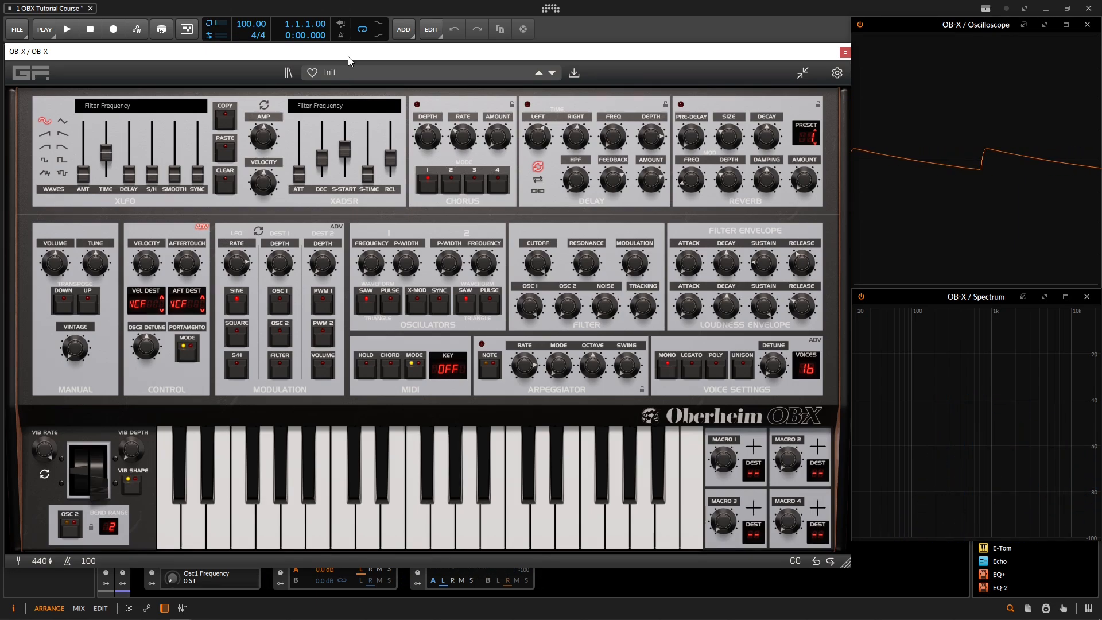
left_click(184, 354)
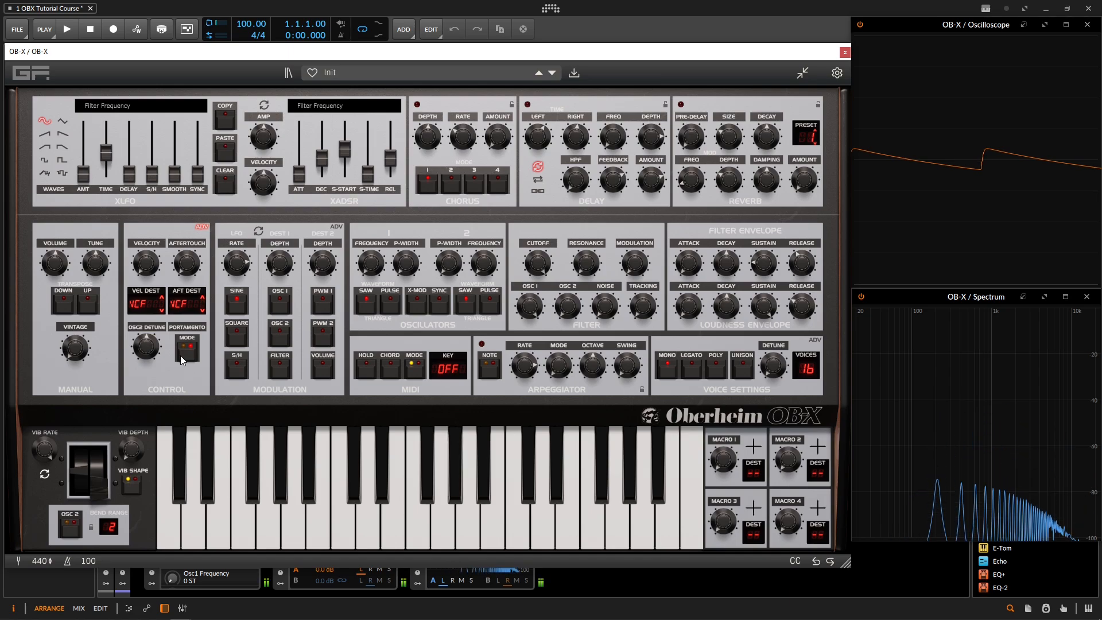
left_click(181, 356)
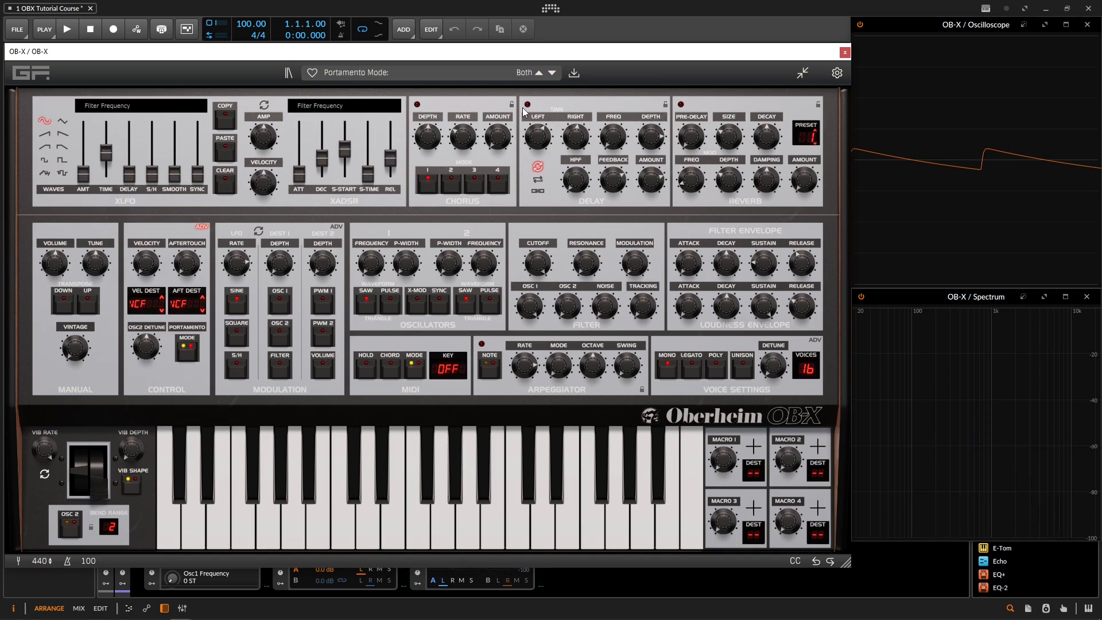